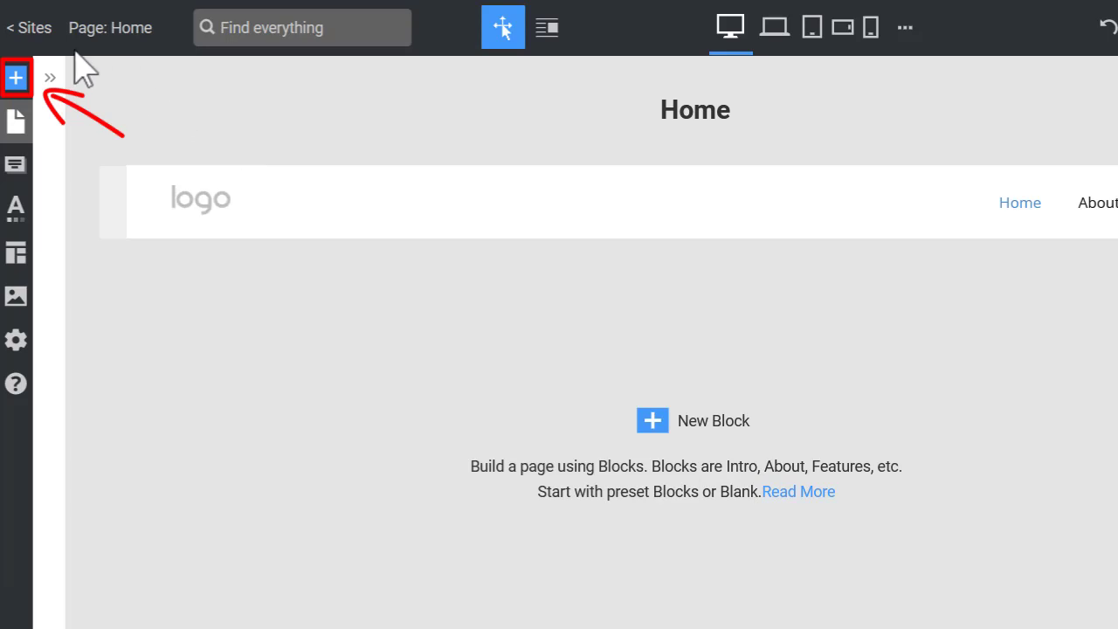
# - Insert a plain text element reading 'Sample text. Click to select the Text Element' onto the Home page
pyautogui.click(16, 83)
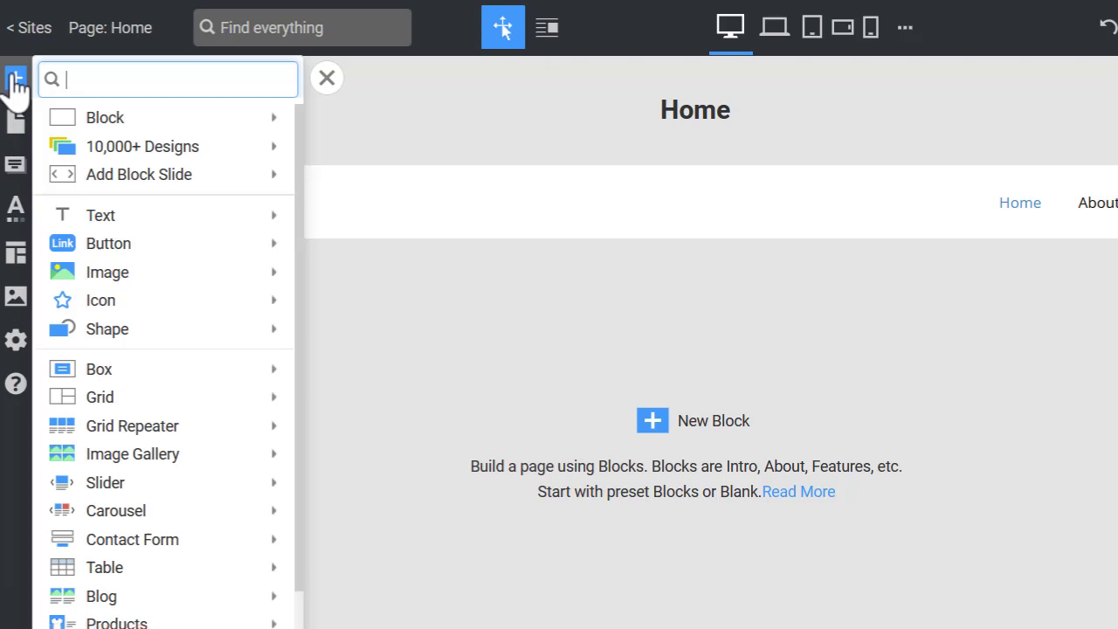
pyautogui.moveTo(118, 226)
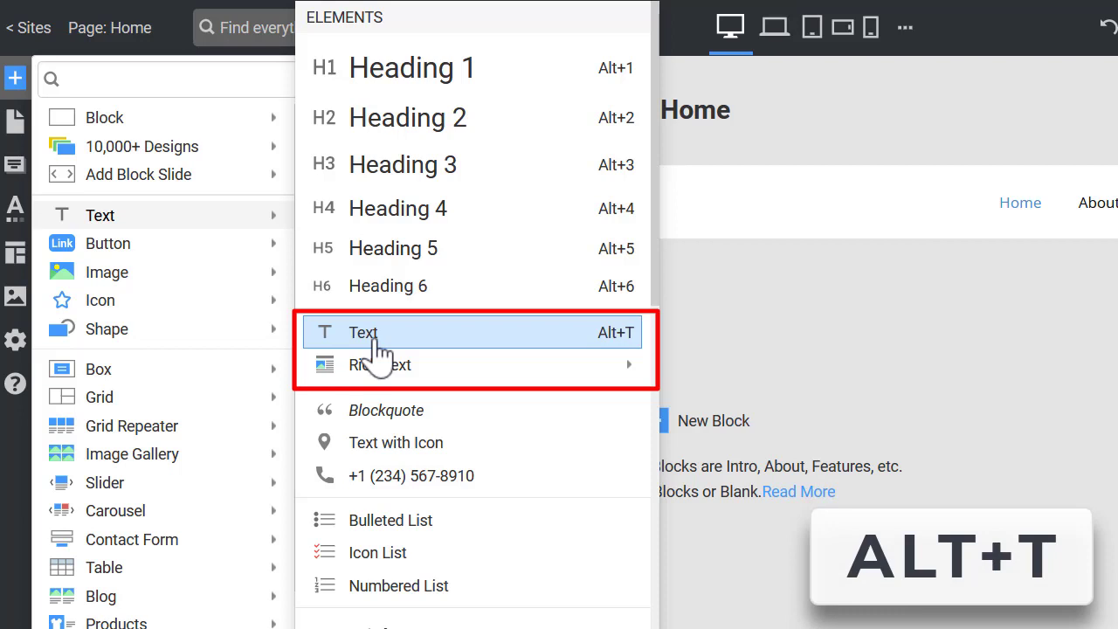
pyautogui.click(378, 341)
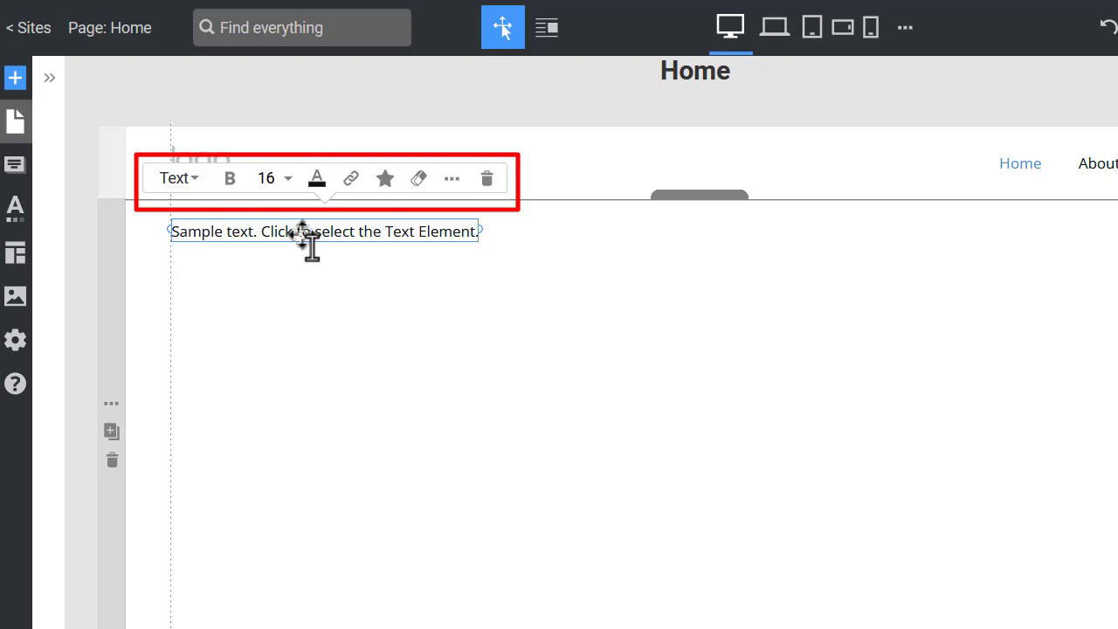
# - Drag the sample text element to the page's horizontal centre, just below the header
pyautogui.moveTo(301, 231); pyautogui.dragTo(677, 258)
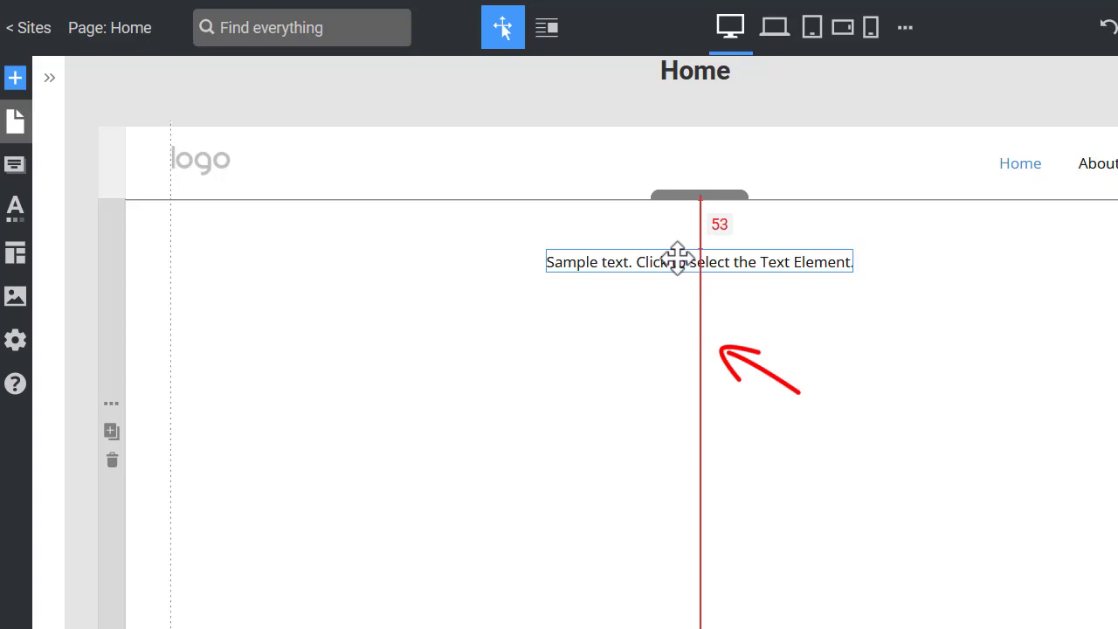
pyautogui.moveTo(678, 258); pyautogui.dragTo(678, 256)
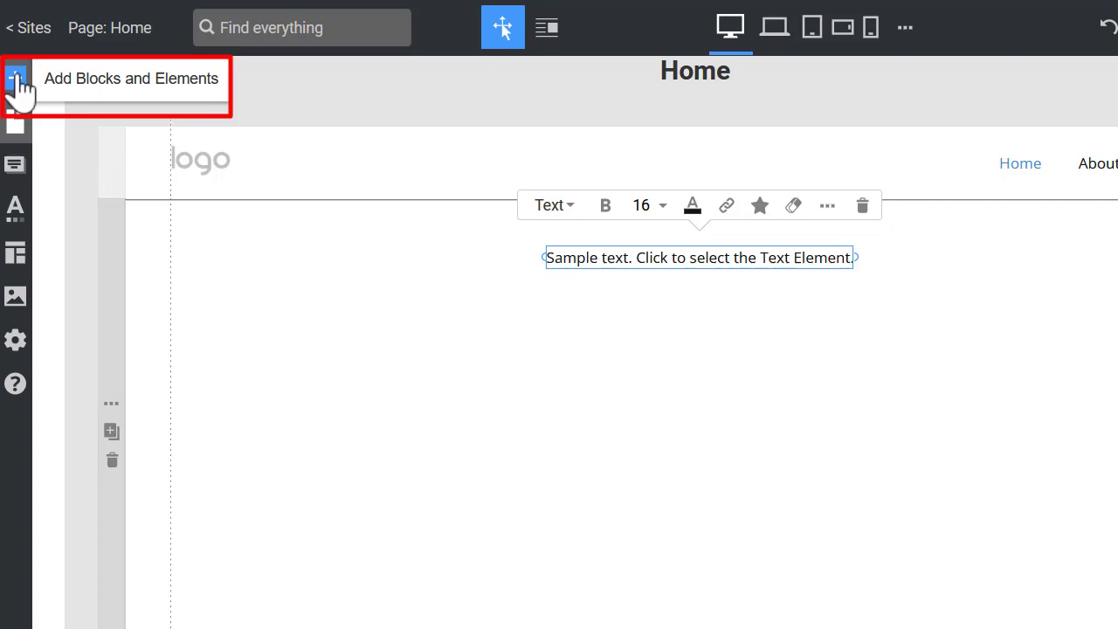
# - Add a Heading 1 'Sample Headline' and place it centred above the sample text
pyautogui.click(16, 79)
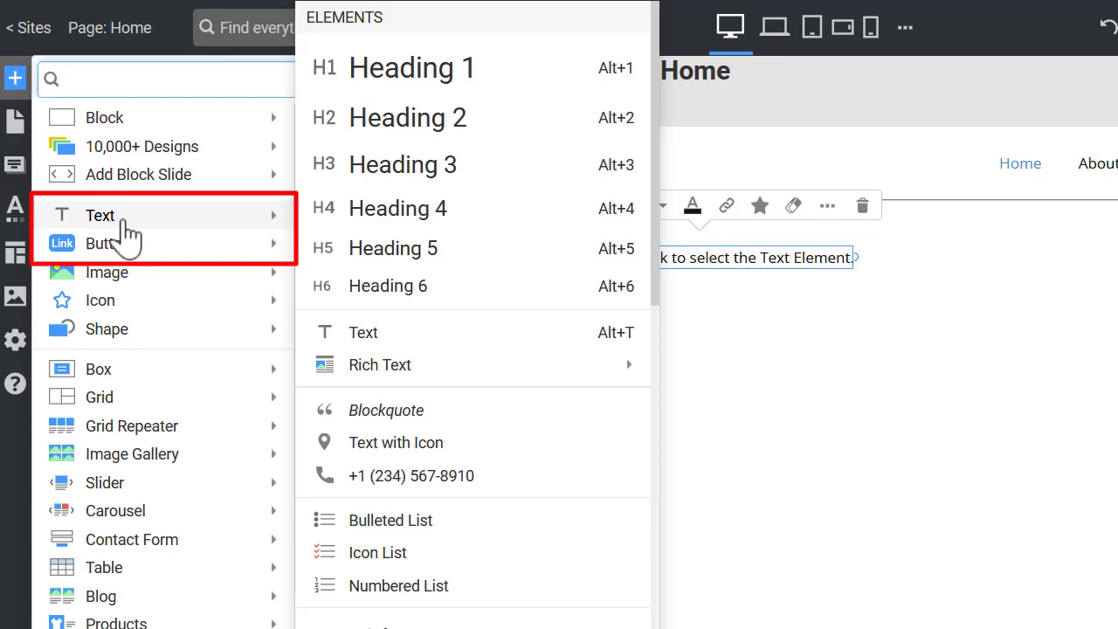
pyautogui.click(397, 85)
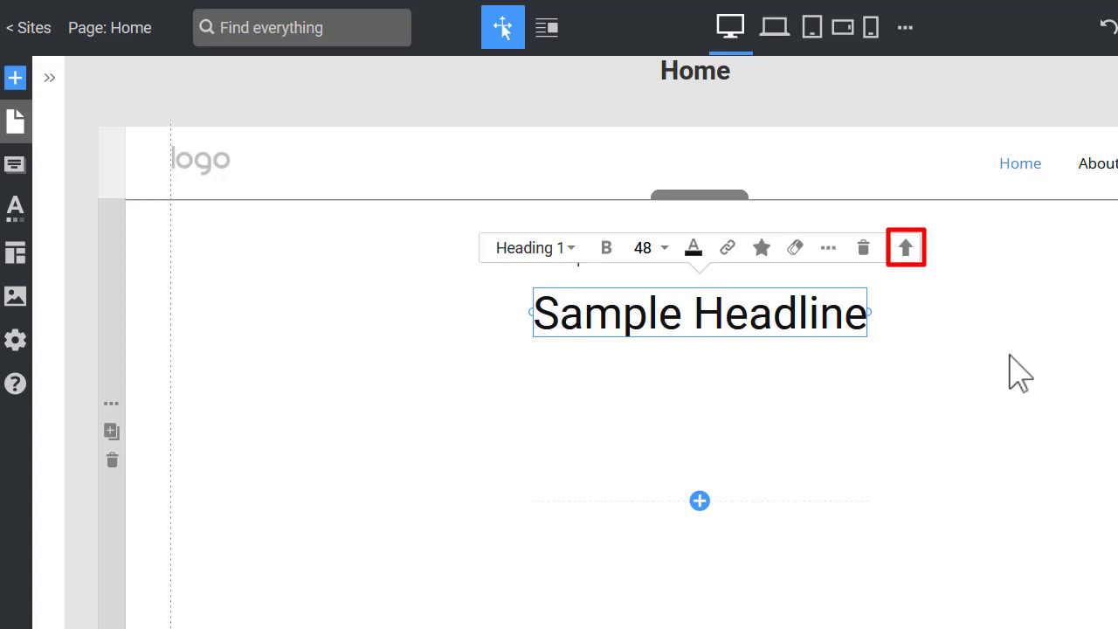
pyautogui.click(905, 248)
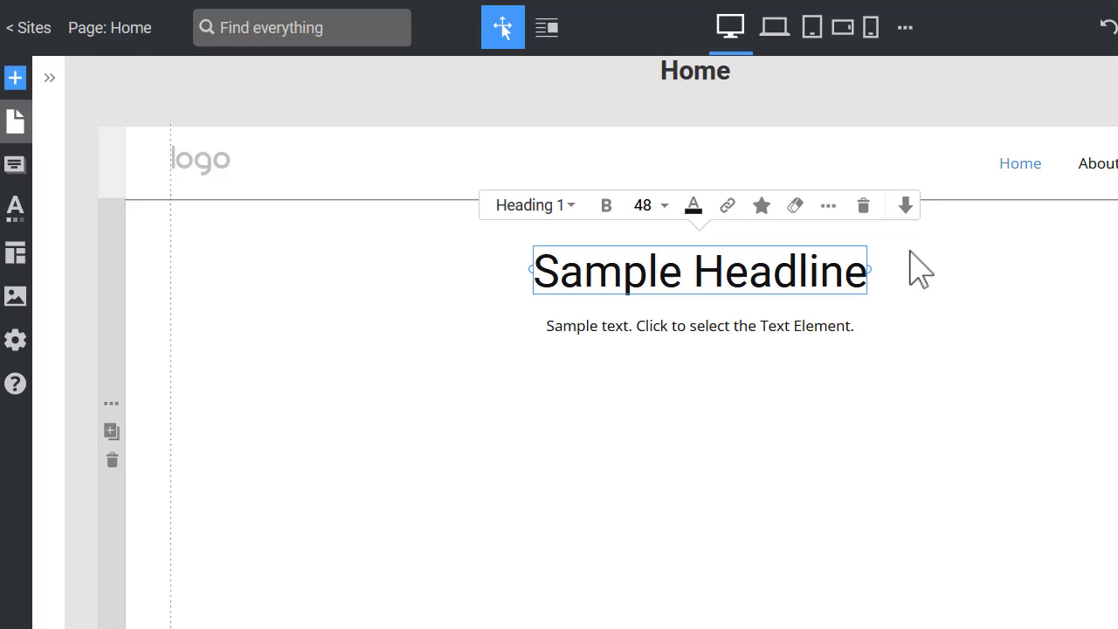
pyautogui.moveTo(661, 262); pyautogui.dragTo(701, 228)
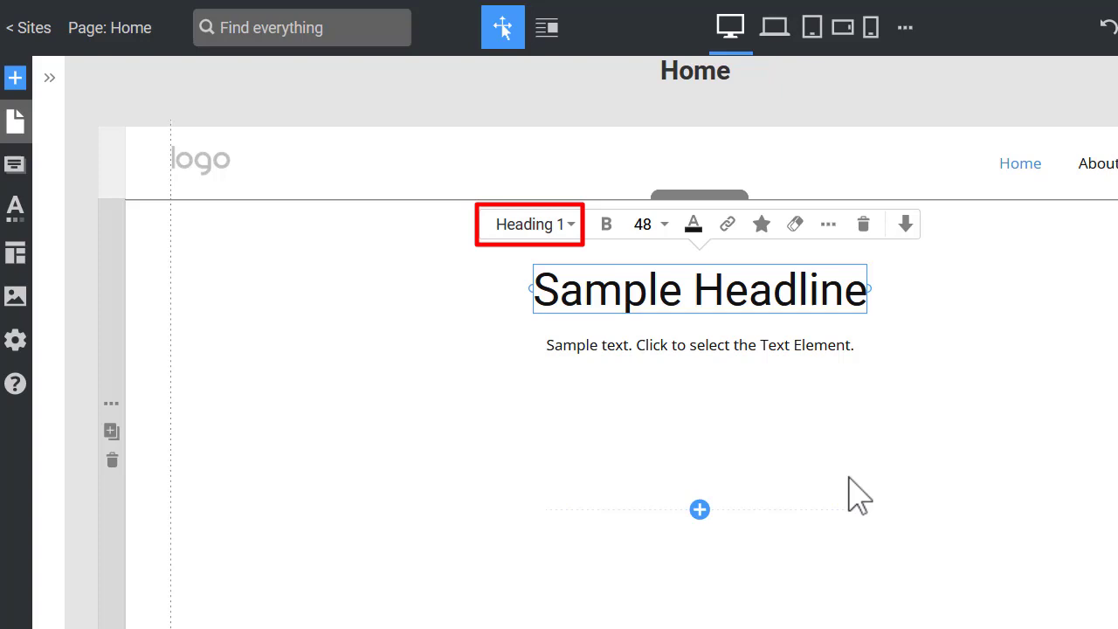
# - Style the headline as Heading 2 and the sample text as Lead Text at size 20
pyautogui.click(568, 226)
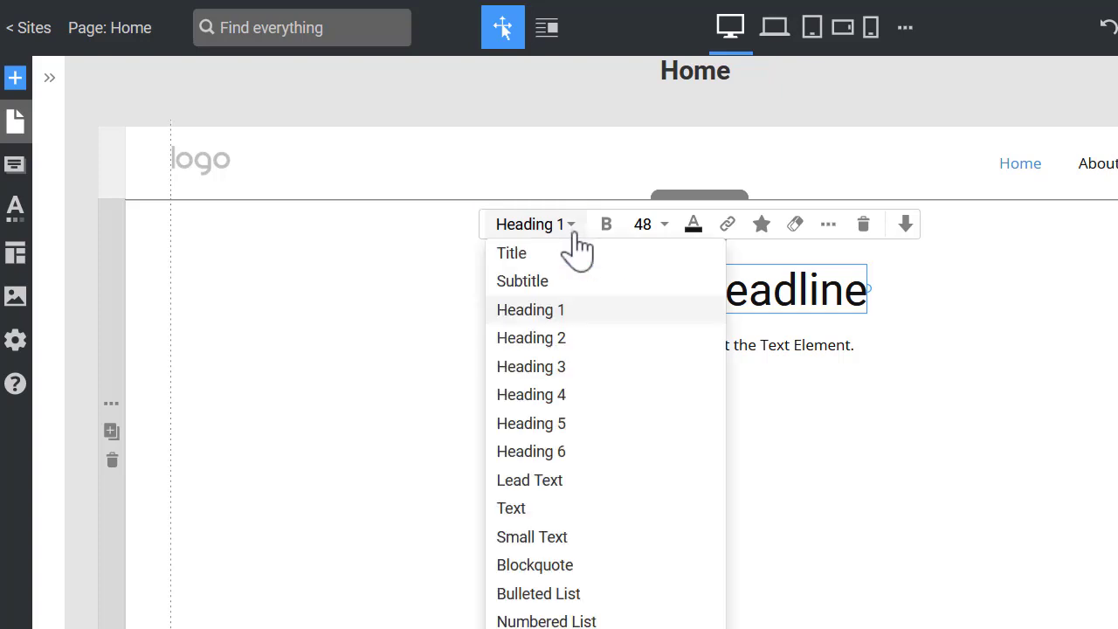
pyautogui.click(562, 347)
pyautogui.click(590, 333)
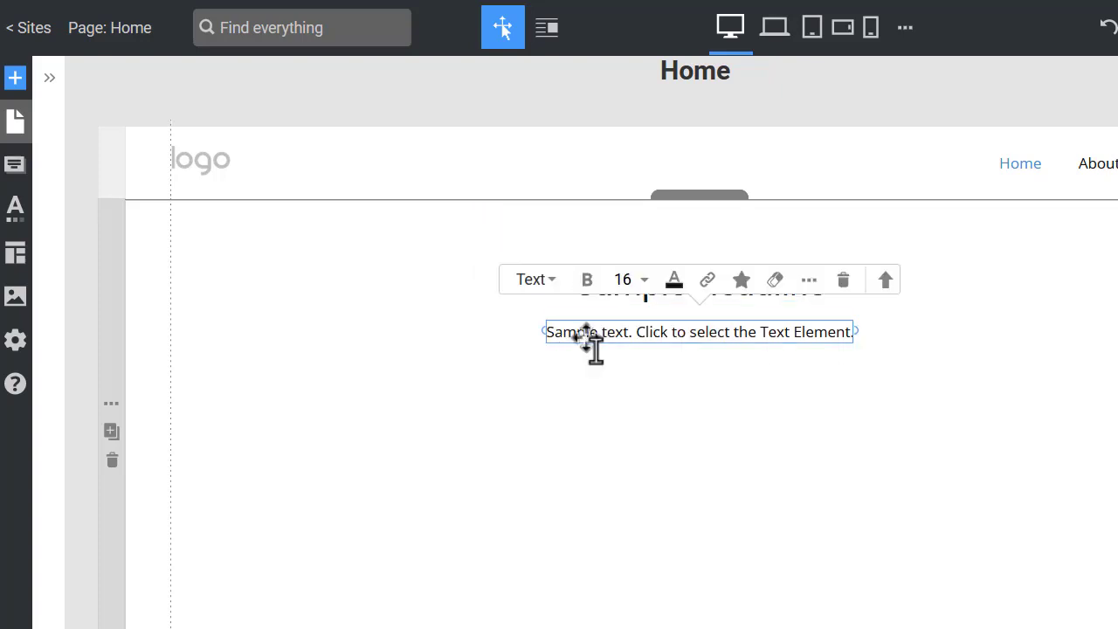
pyautogui.click(536, 279)
pyautogui.click(581, 535)
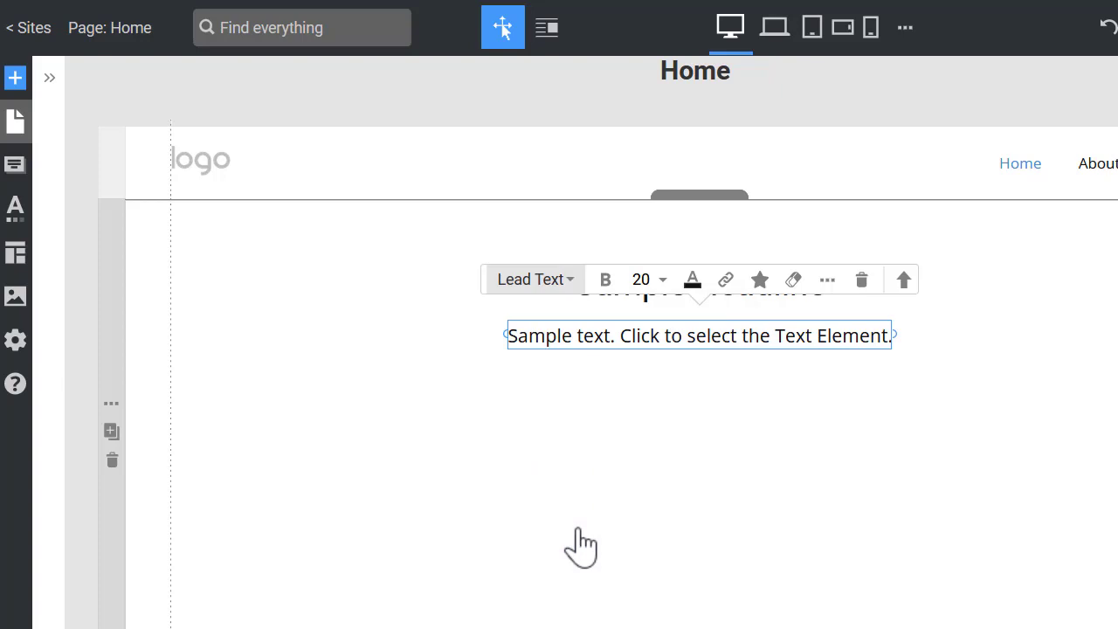
pyautogui.click(569, 464)
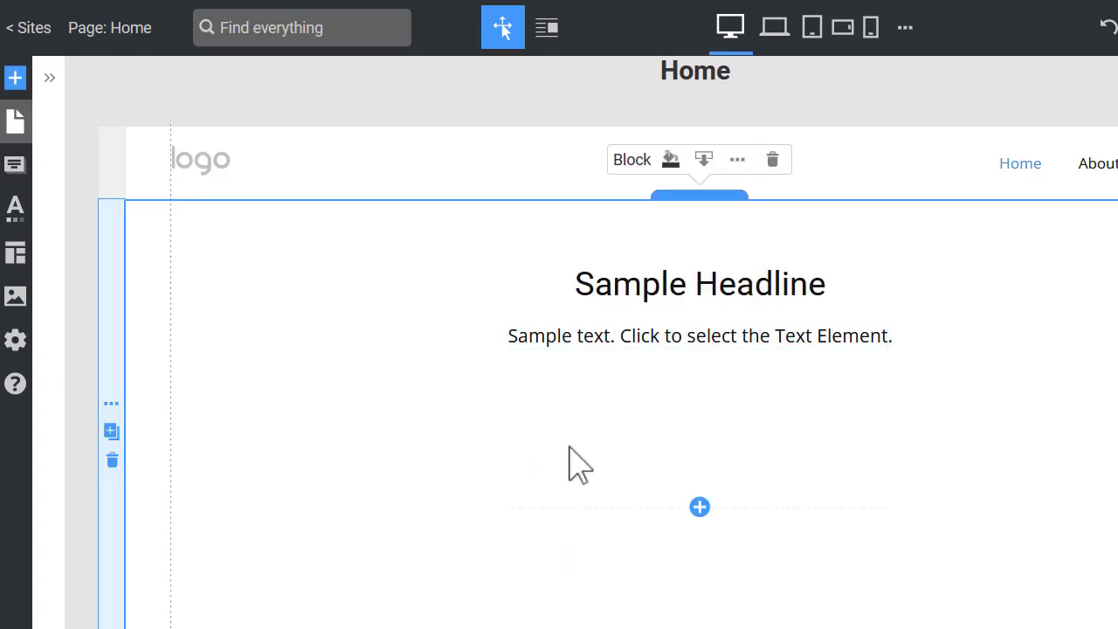
# - Make the Sample Headline bold, size 60 and red, still centred above the sample text
pyautogui.click(668, 296)
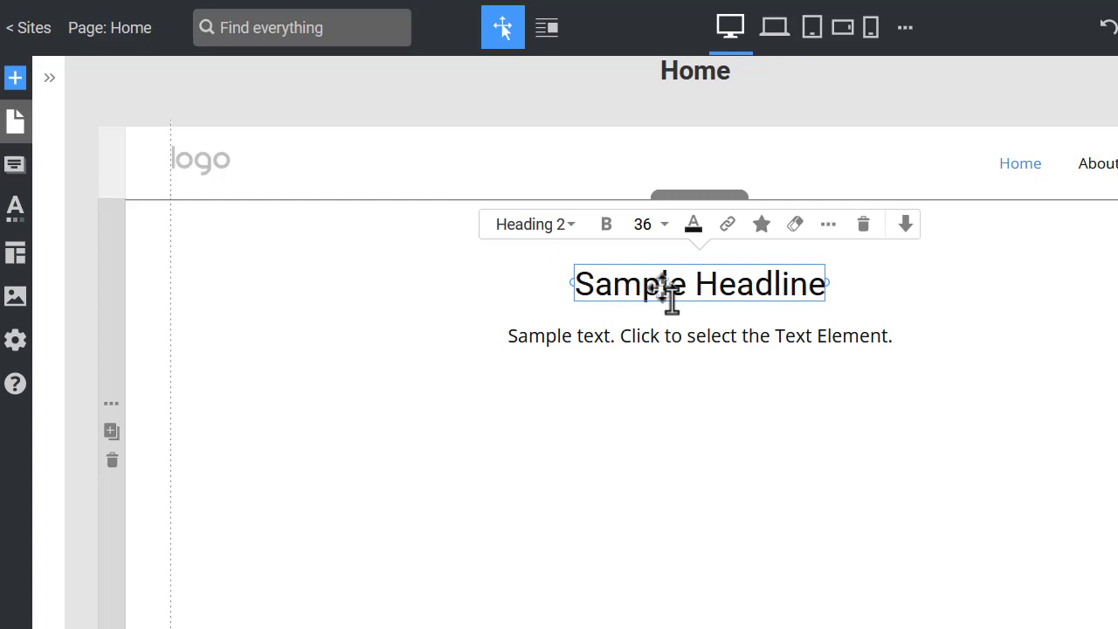
pyautogui.doubleClick(668, 295)
pyautogui.click(608, 228)
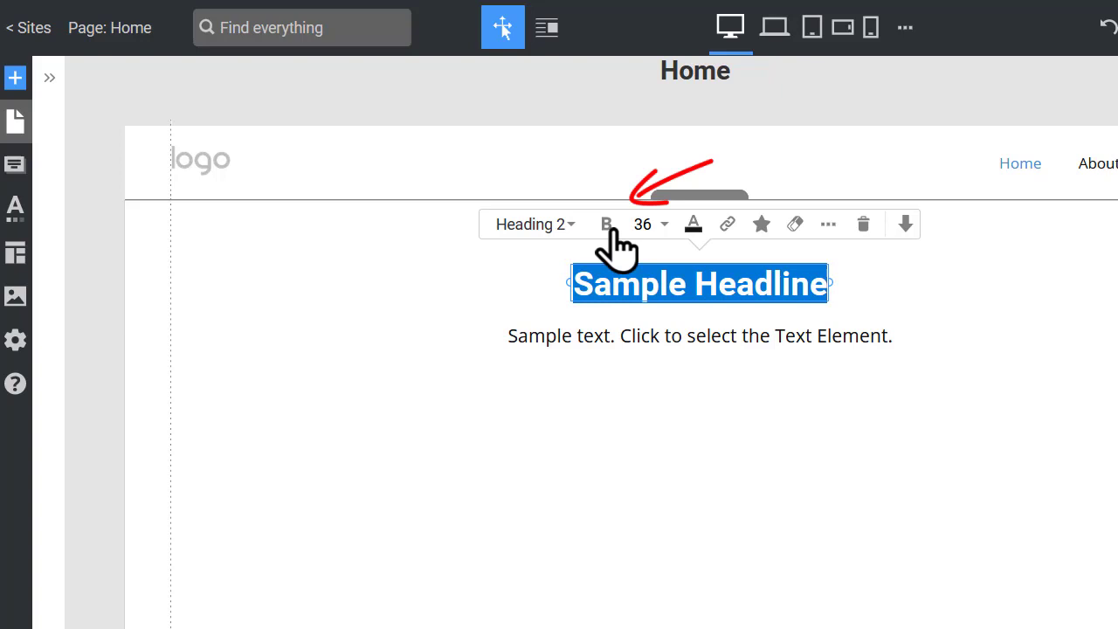
pyautogui.scroll(5, 650, 230)
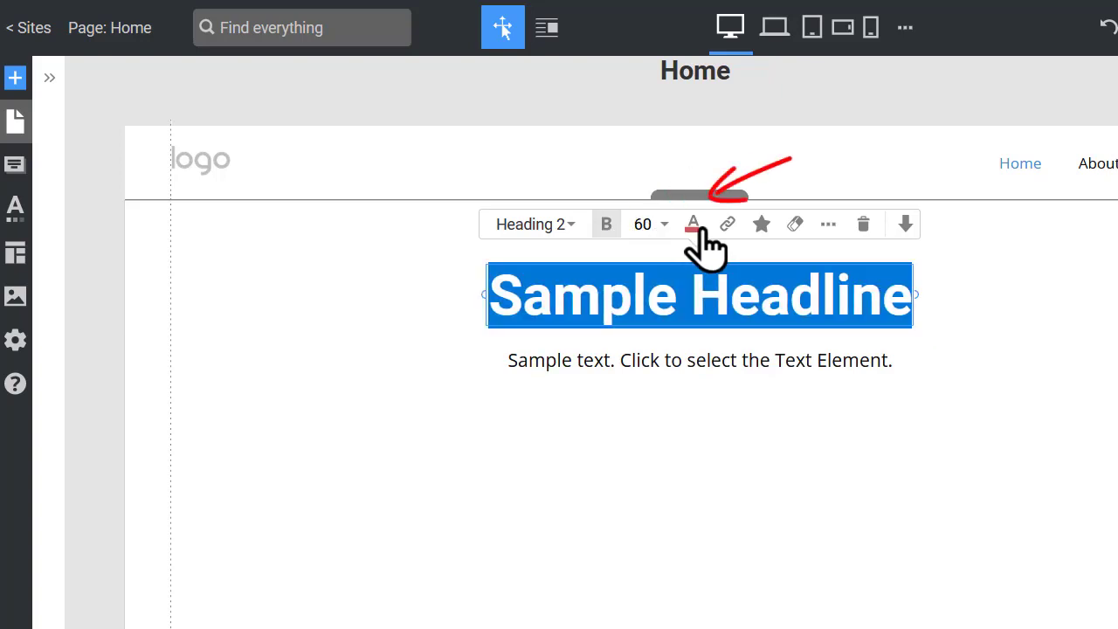
pyautogui.click(698, 195)
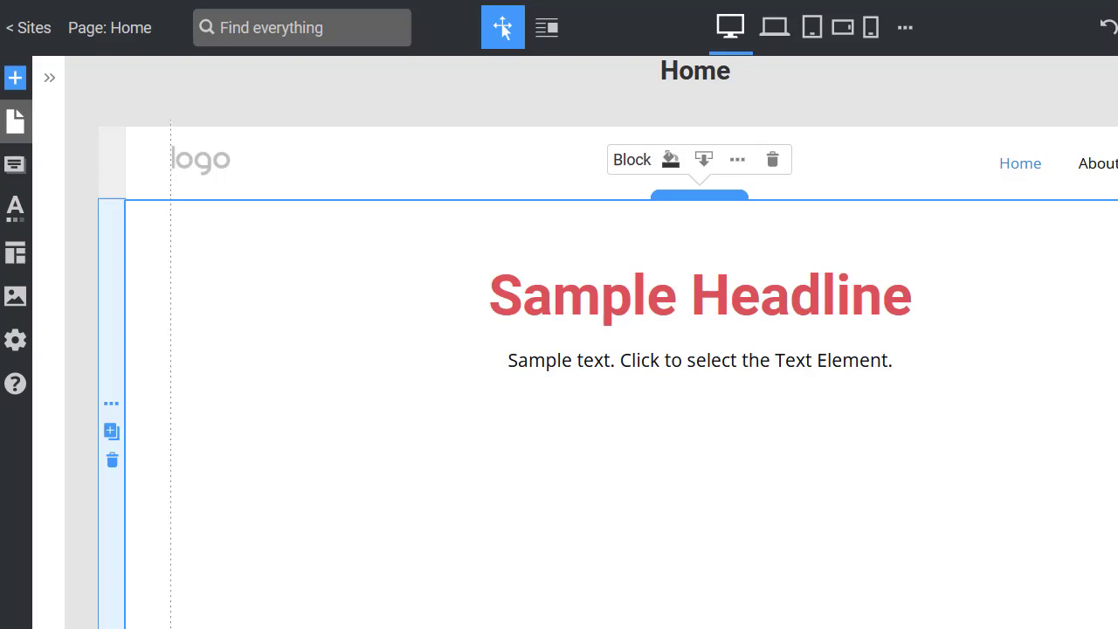
# - Change the Sample Headline font from Roboto to Georgia, then select the sample body text
pyautogui.click(757, 306)
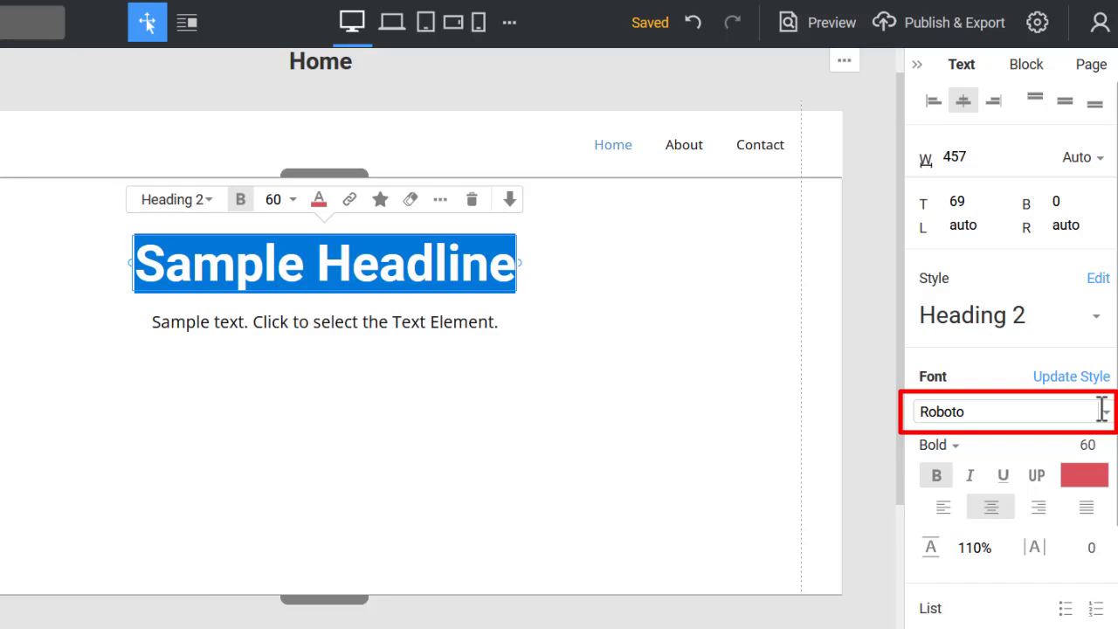
pyautogui.click(1102, 411)
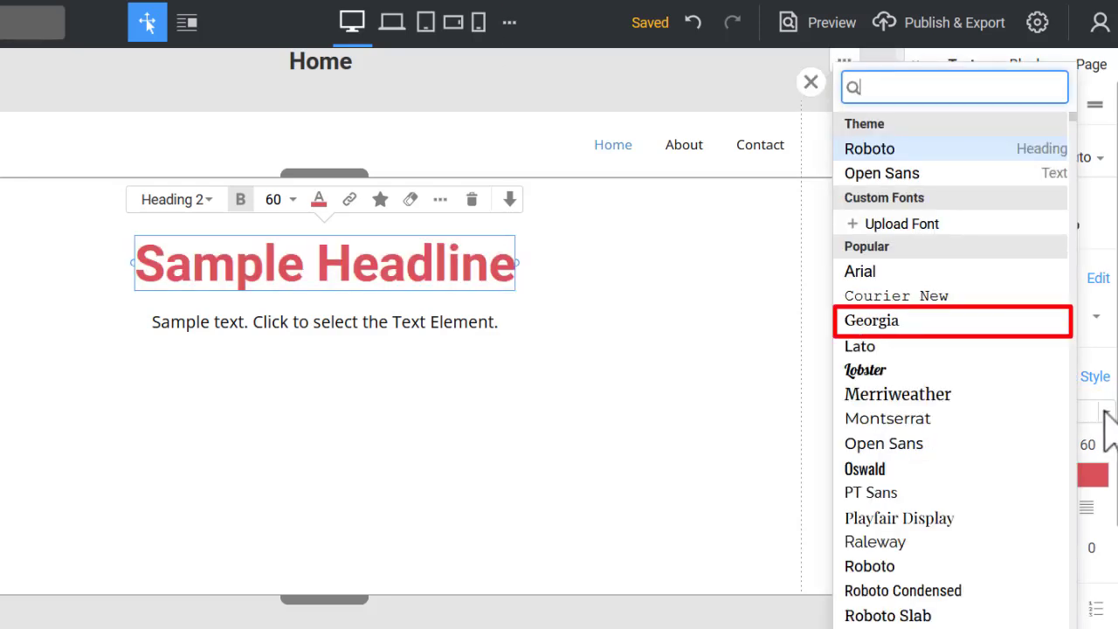
pyautogui.click(894, 321)
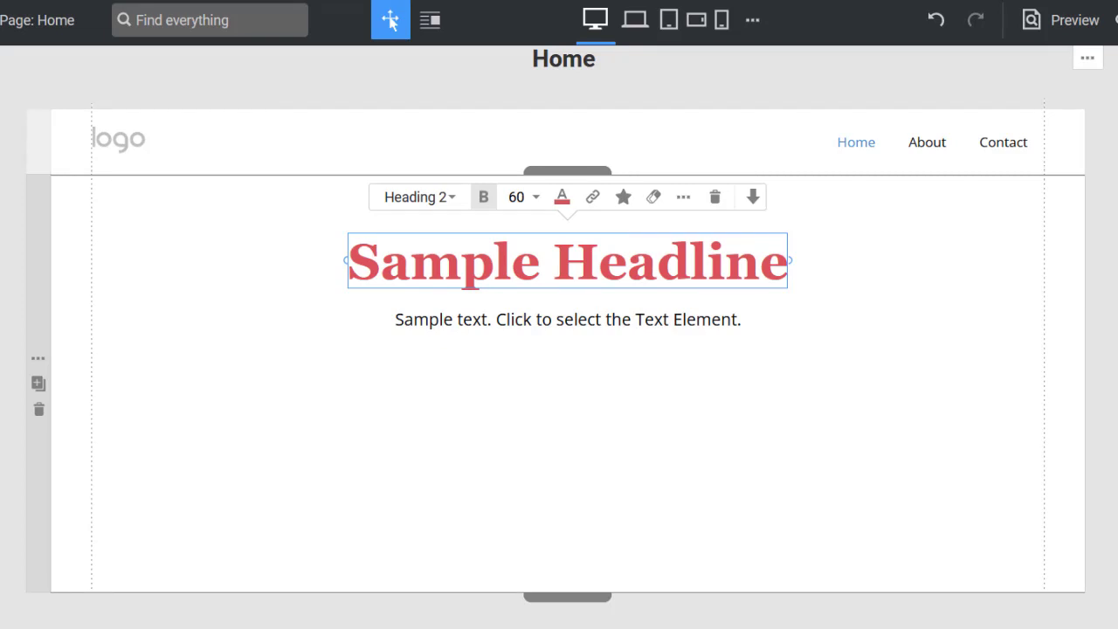
pyautogui.doubleClick(690, 319)
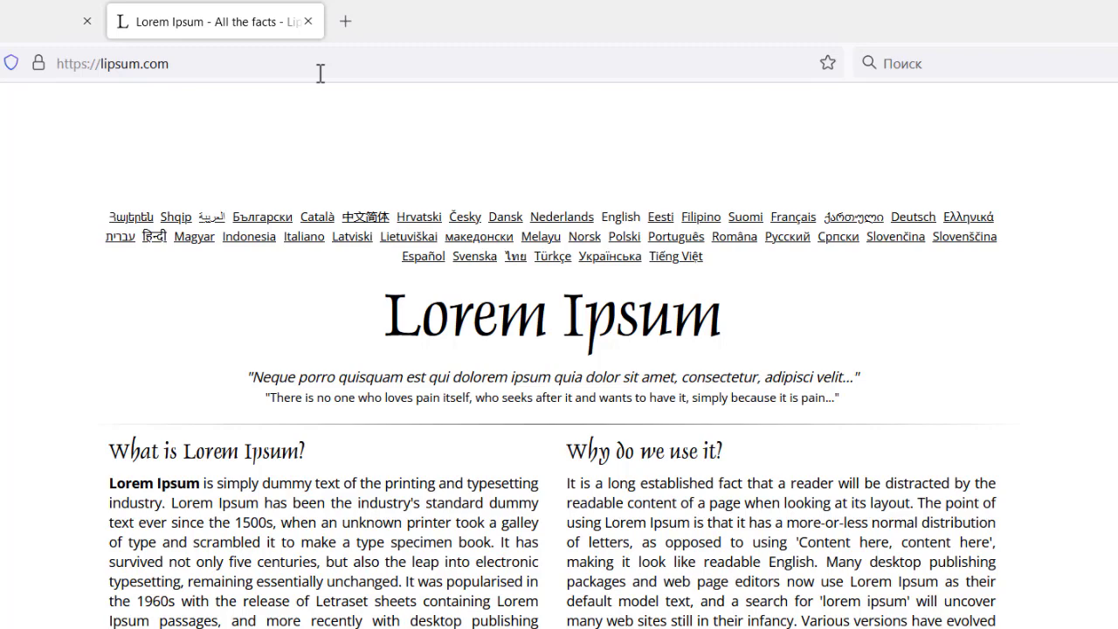
# - Generate lorem ipsum on lipsum.com, copy the first two paragraphs and paste them over the sample text
pyautogui.scroll(-10, 664, 350)
pyautogui.click(908, 578)
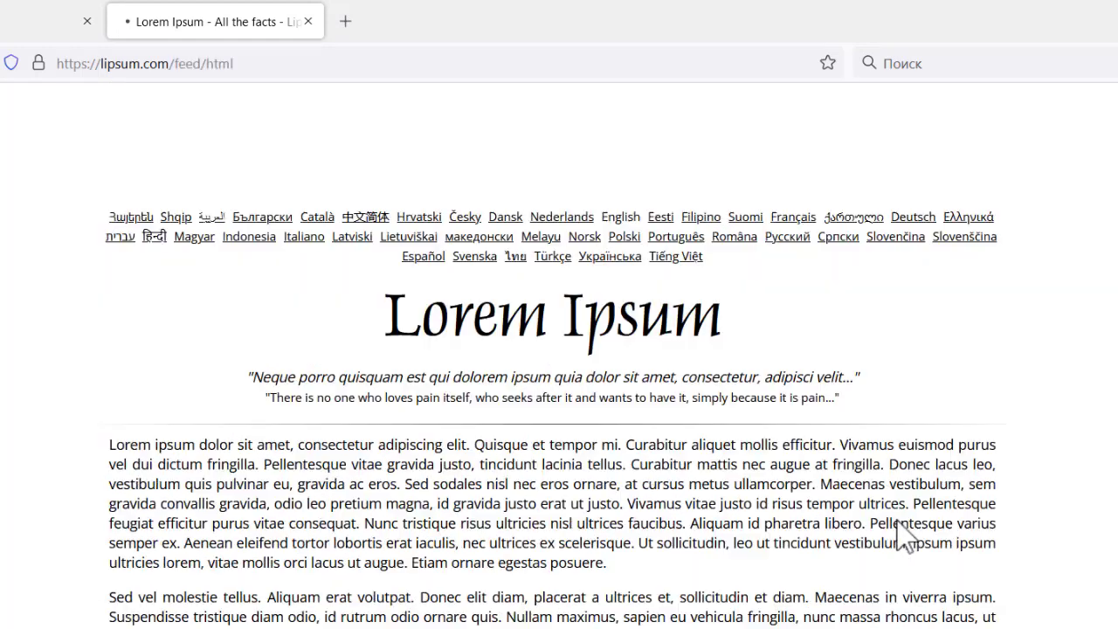
pyautogui.moveTo(109, 443); pyautogui.dragTo(612, 625)
pyautogui.hotkey('ctrl', 'c')
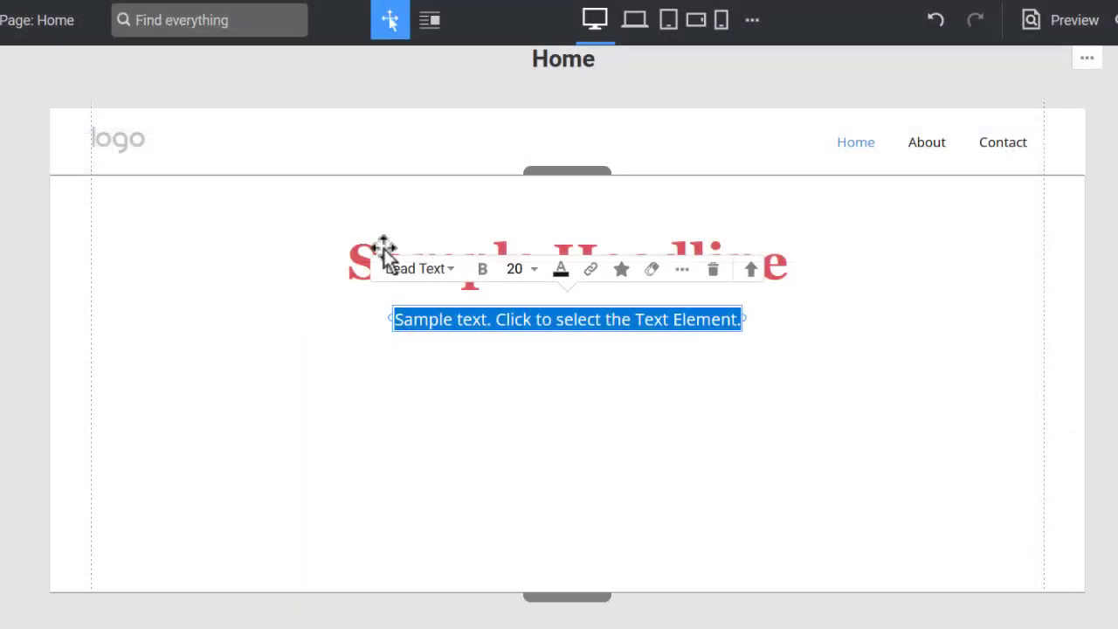
pyautogui.hotkey('ctrl', 'v')
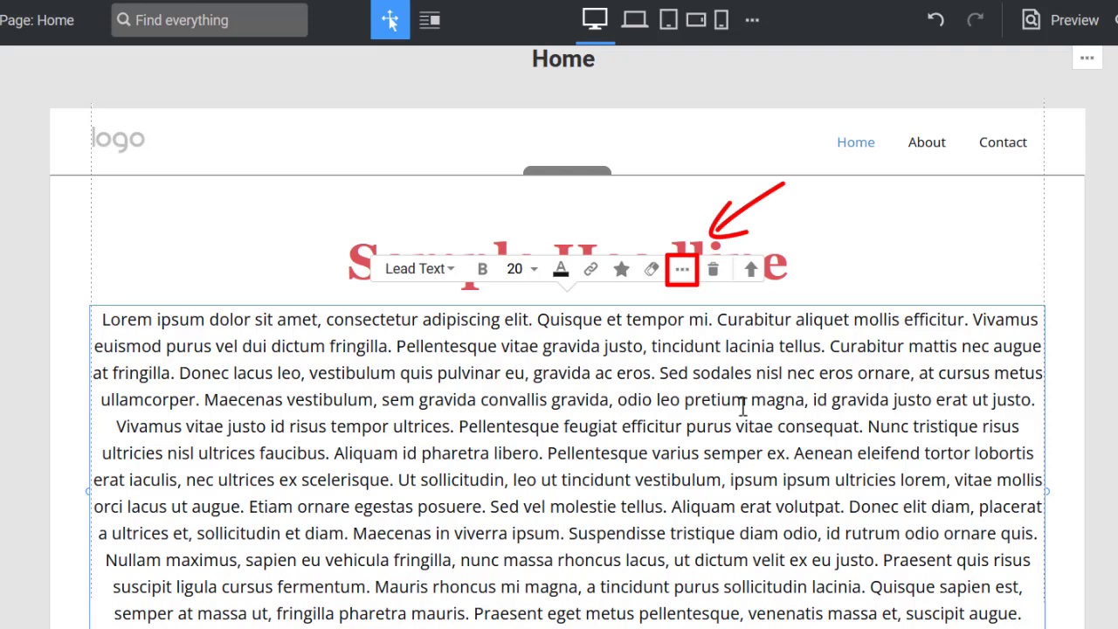
# - Switch the pasted lorem ipsum lead text from Auto Width to Fixed Width
pyautogui.click(682, 269)
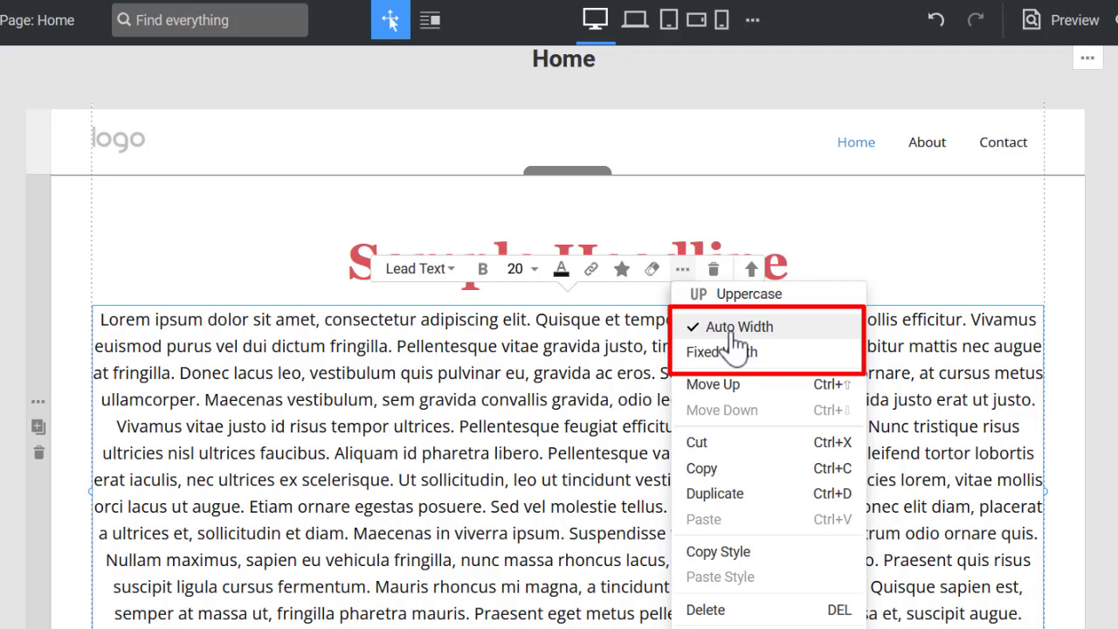
pyautogui.click(619, 348)
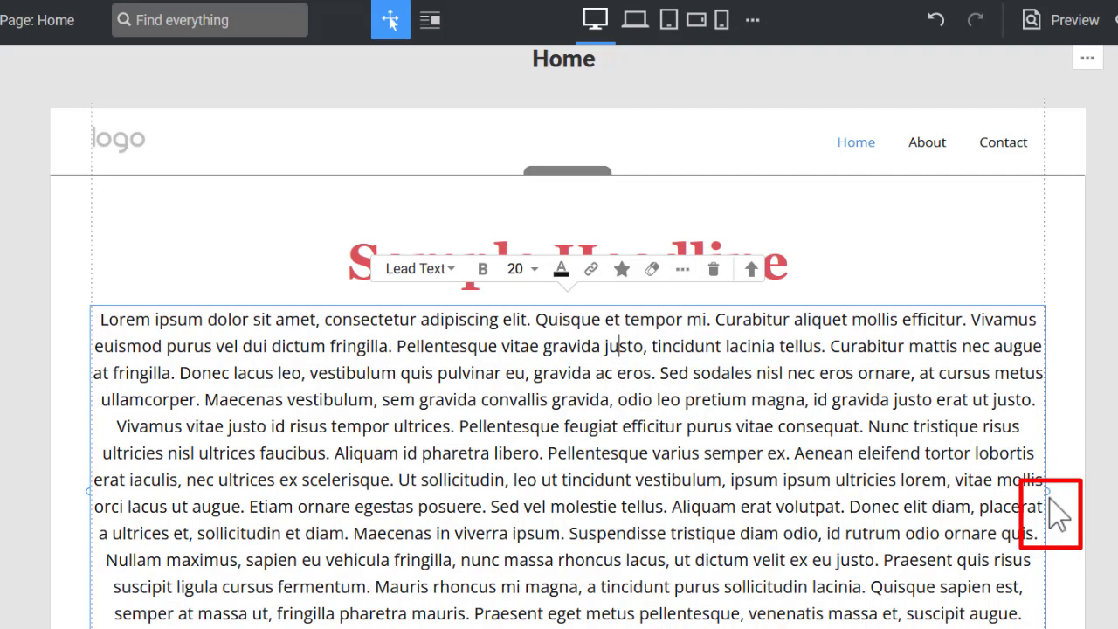
# - Narrow the lorem ipsum lead paragraph and paste a second copy of the text on a new line after it
pyautogui.moveTo(1050, 496); pyautogui.dragTo(882, 491)
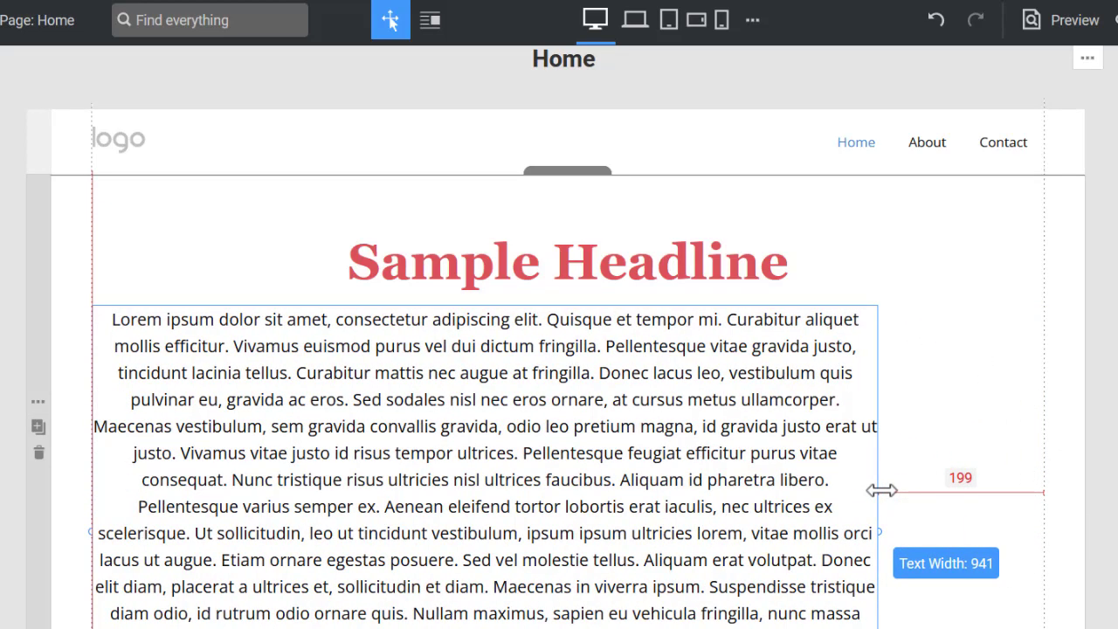
pyautogui.moveTo(881, 491); pyautogui.dragTo(941, 501)
pyautogui.click(537, 400)
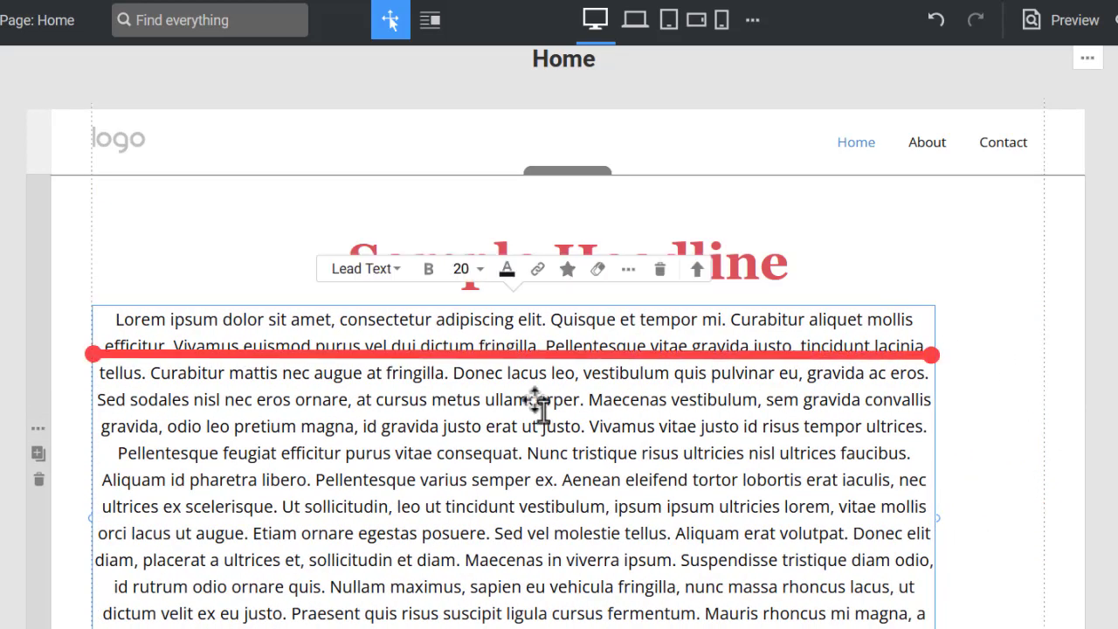
pyautogui.scroll(-3, 555, 409)
pyautogui.click(739, 422)
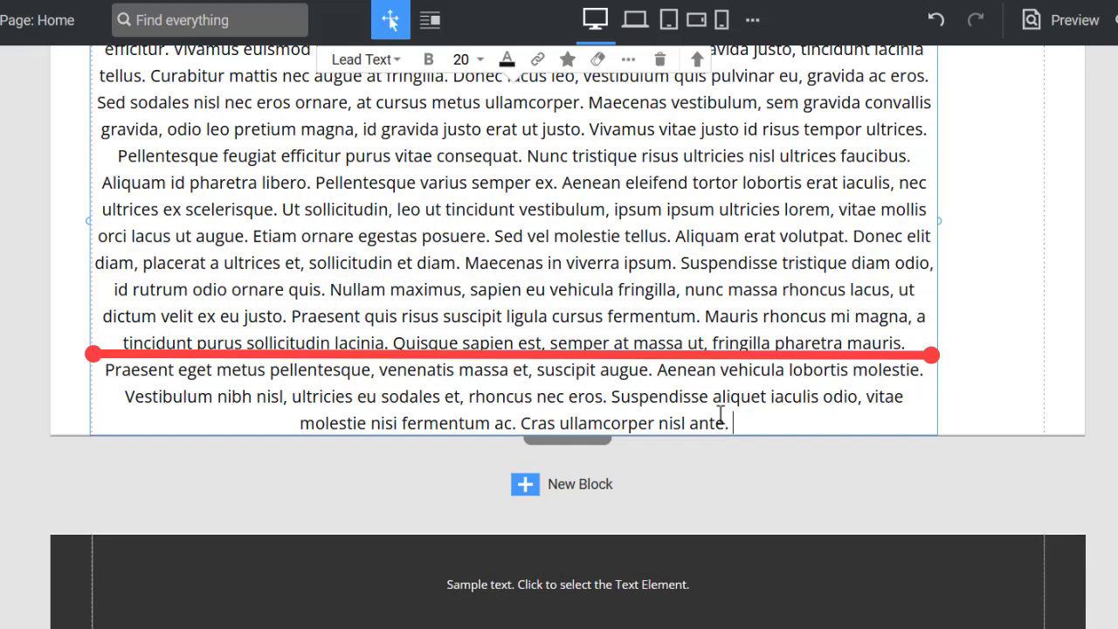
pyautogui.press('Return')
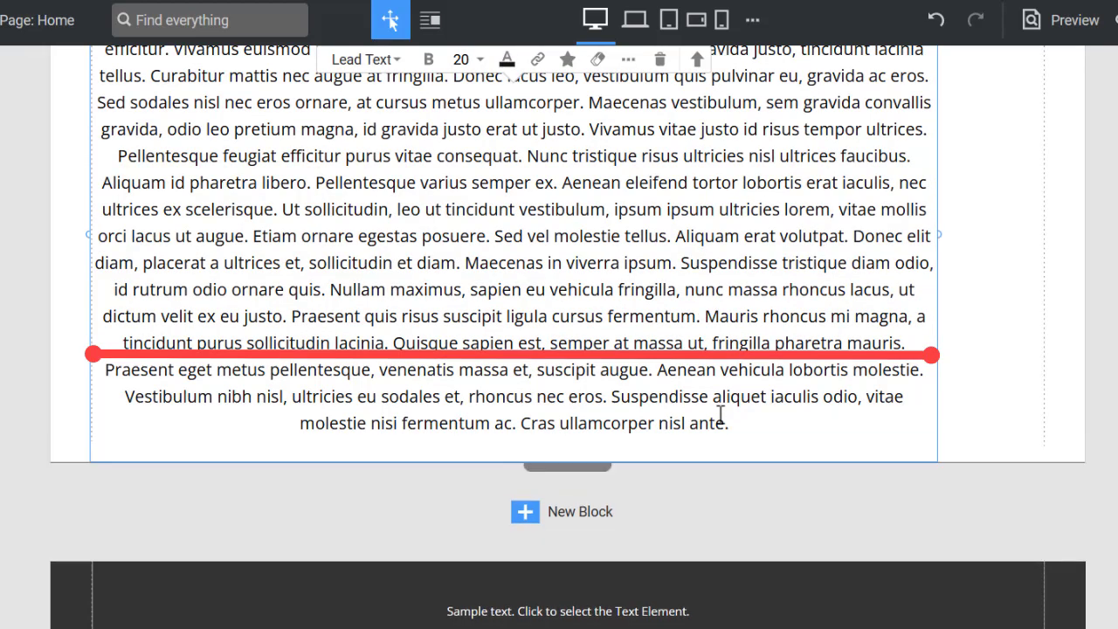
pyautogui.hotkey('ctrl', 'v')
pyautogui.scroll(4, 811, 396)
pyautogui.scroll(-4, 810, 396)
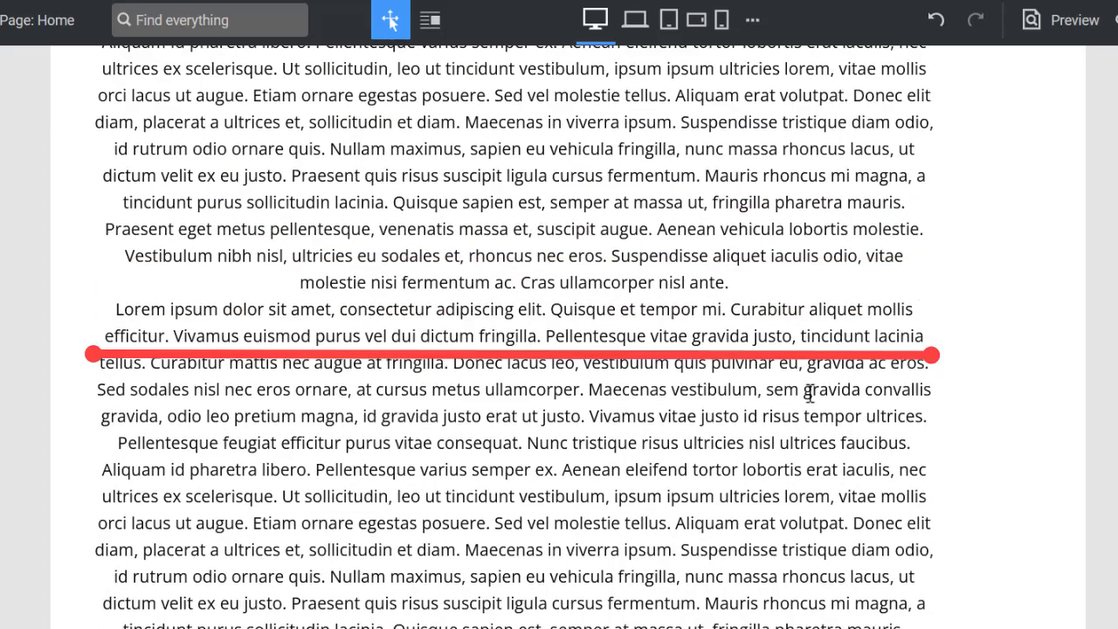
pyautogui.scroll(5, 874, 389)
# - Select the headline and lorem ipsum paragraph together and shift them right to centre them in the block
pyautogui.click(965, 384)
pyautogui.scroll(-1, 965, 385)
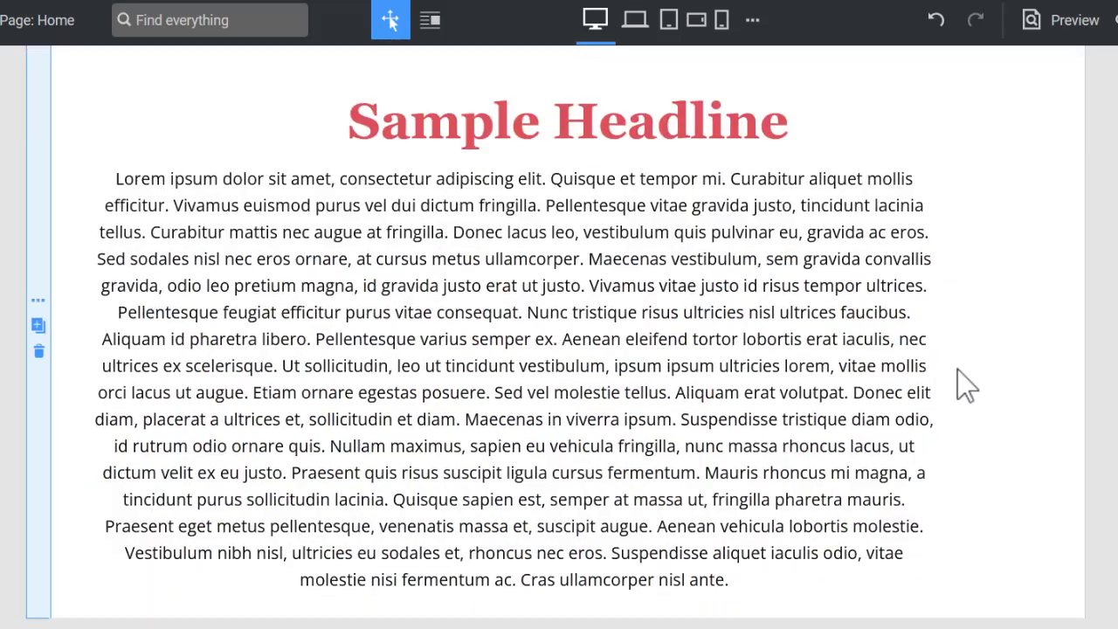
pyautogui.moveTo(1000, 602); pyautogui.dragTo(186, 87)
pyautogui.moveTo(551, 261); pyautogui.dragTo(615, 252)
pyautogui.scroll(1, 987, 219)
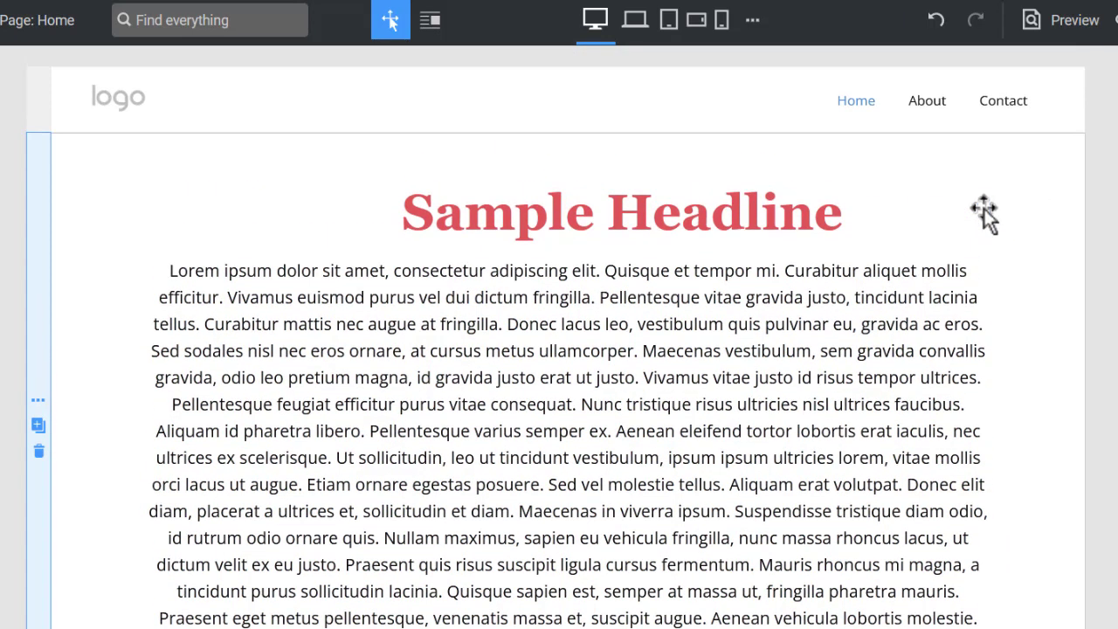